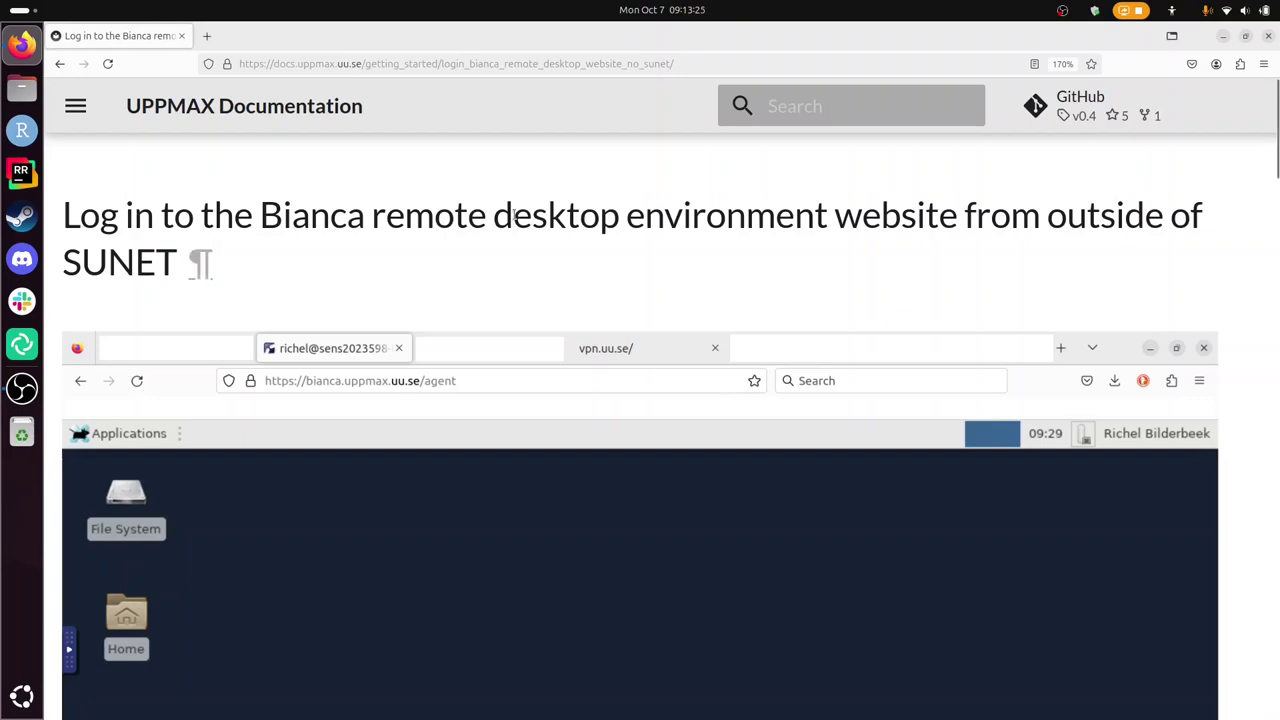
- Select part of the guide's title text, then clear the selection
drag(531, 215, 183, 254)
click(1001, 210)
click(183, 253)
- Scroll the Procedure down to step 5, then back up to step 1
scroll(505, 206, down, 1)
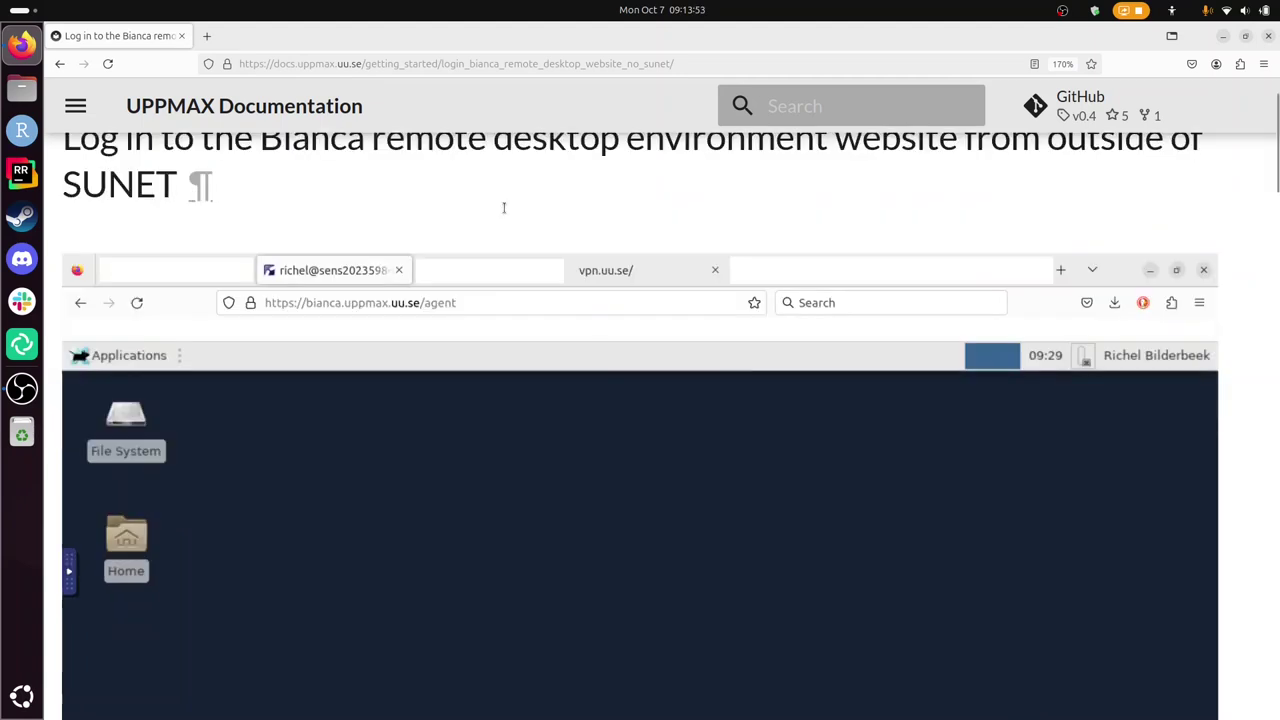
scroll(505, 210, down, 5)
scroll(505, 210, down, 3)
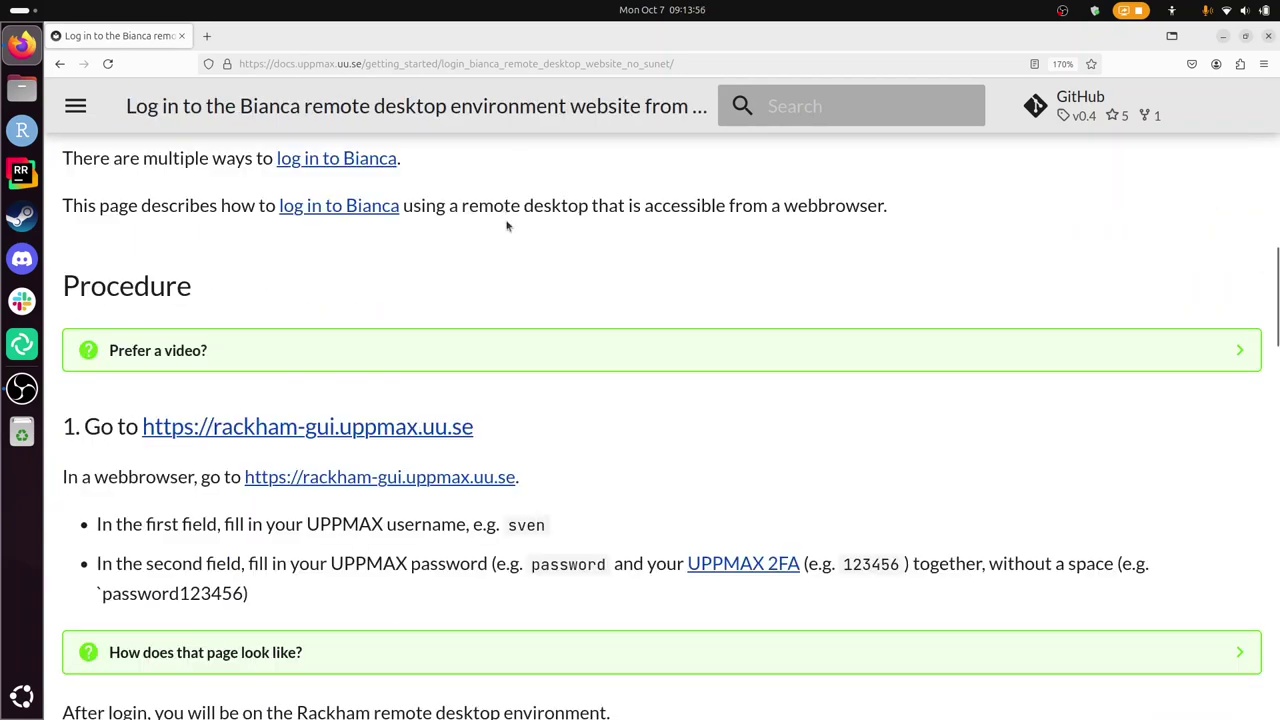
scroll(476, 347, up, 1)
scroll(476, 347, down, 4)
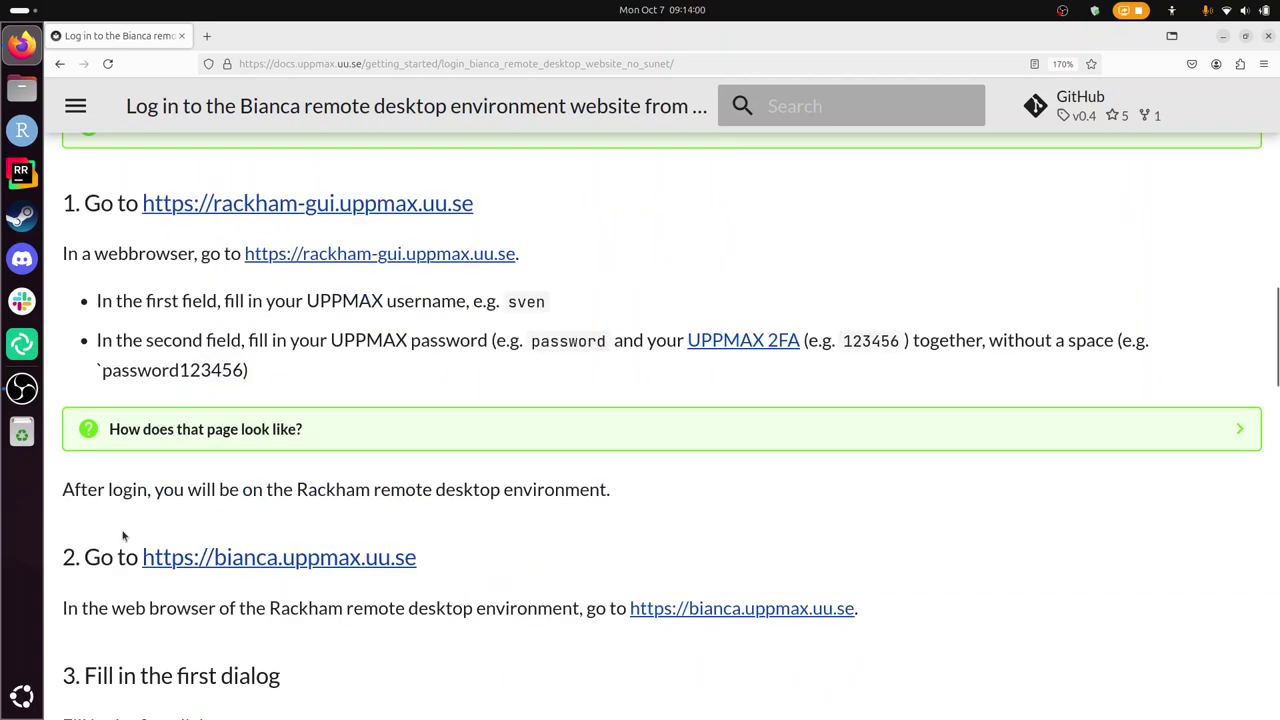
scroll(124, 537, down, 5)
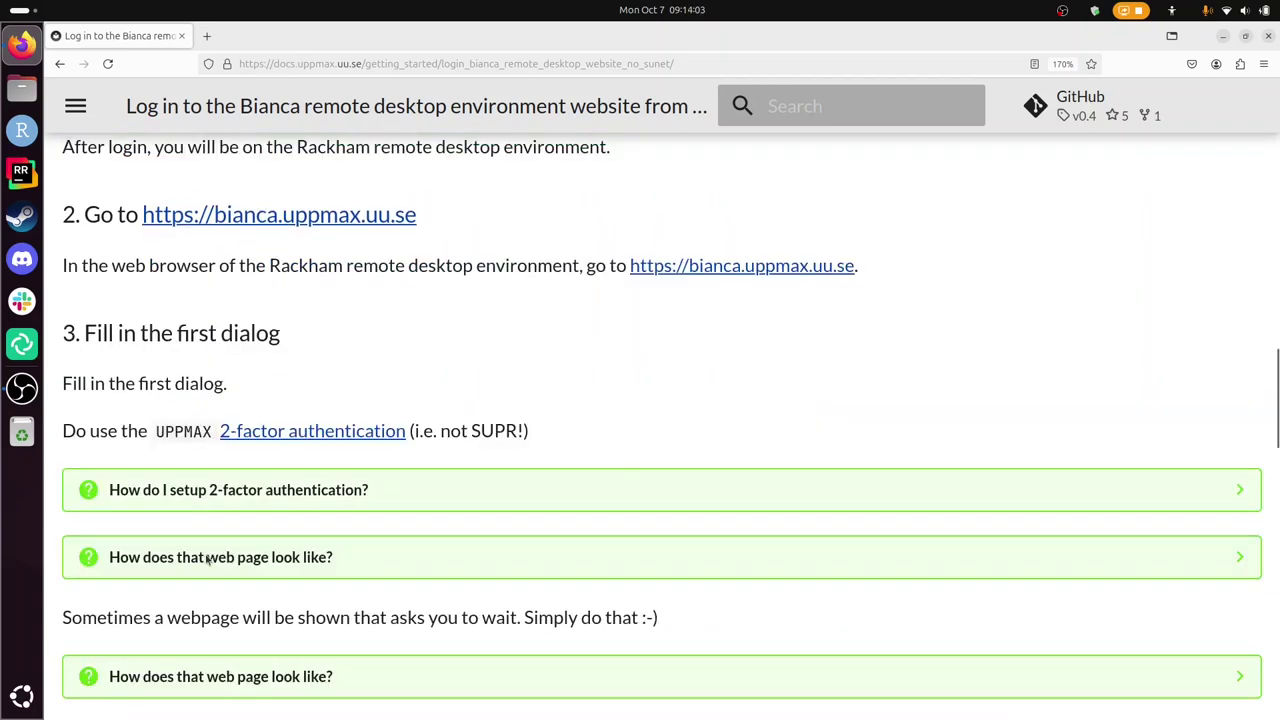
scroll(207, 561, down, 10)
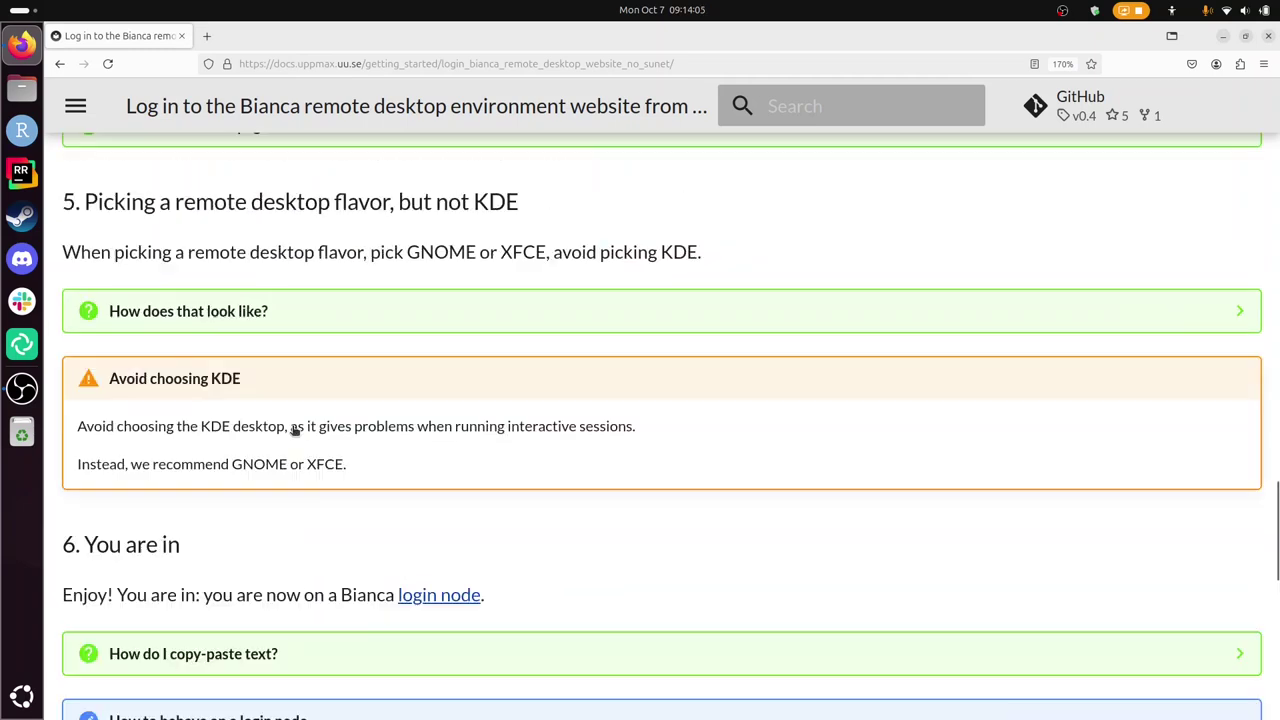
scroll(275, 482, up, 6)
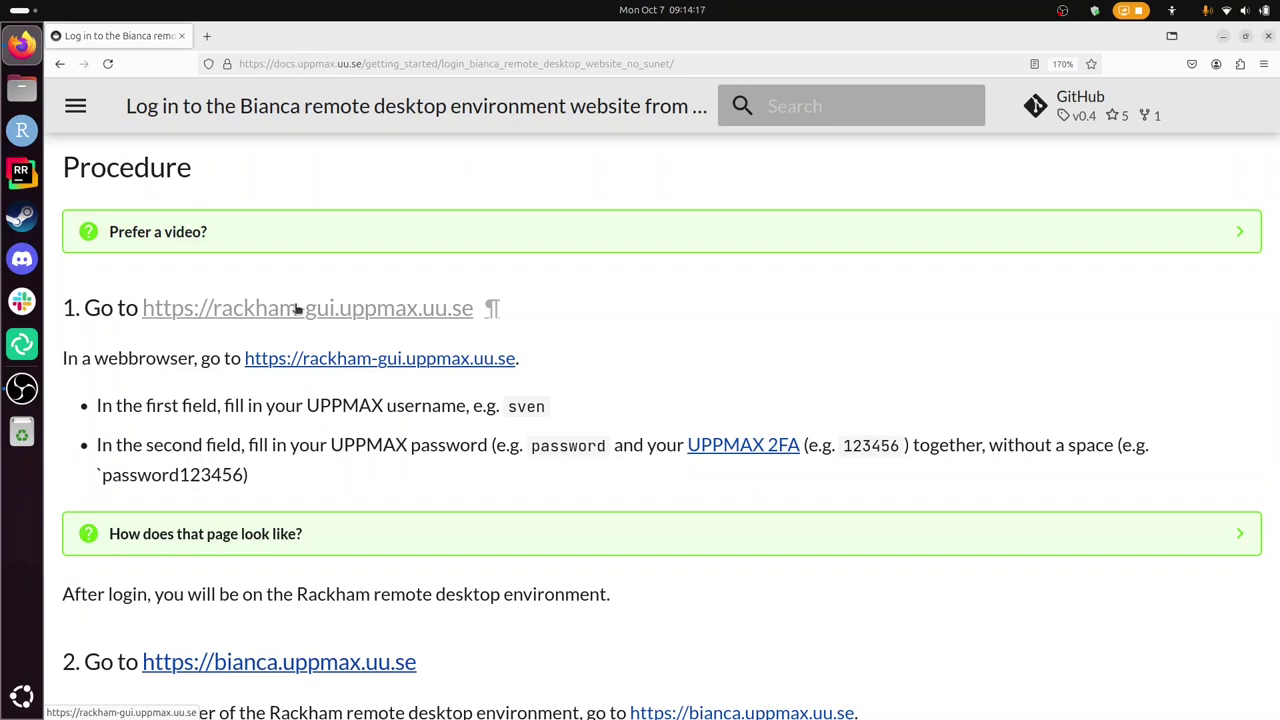
- Sign in at rackham-gui.uppmax.uu.se with the UPPMAX username, password and two-factor code
click(297, 310)
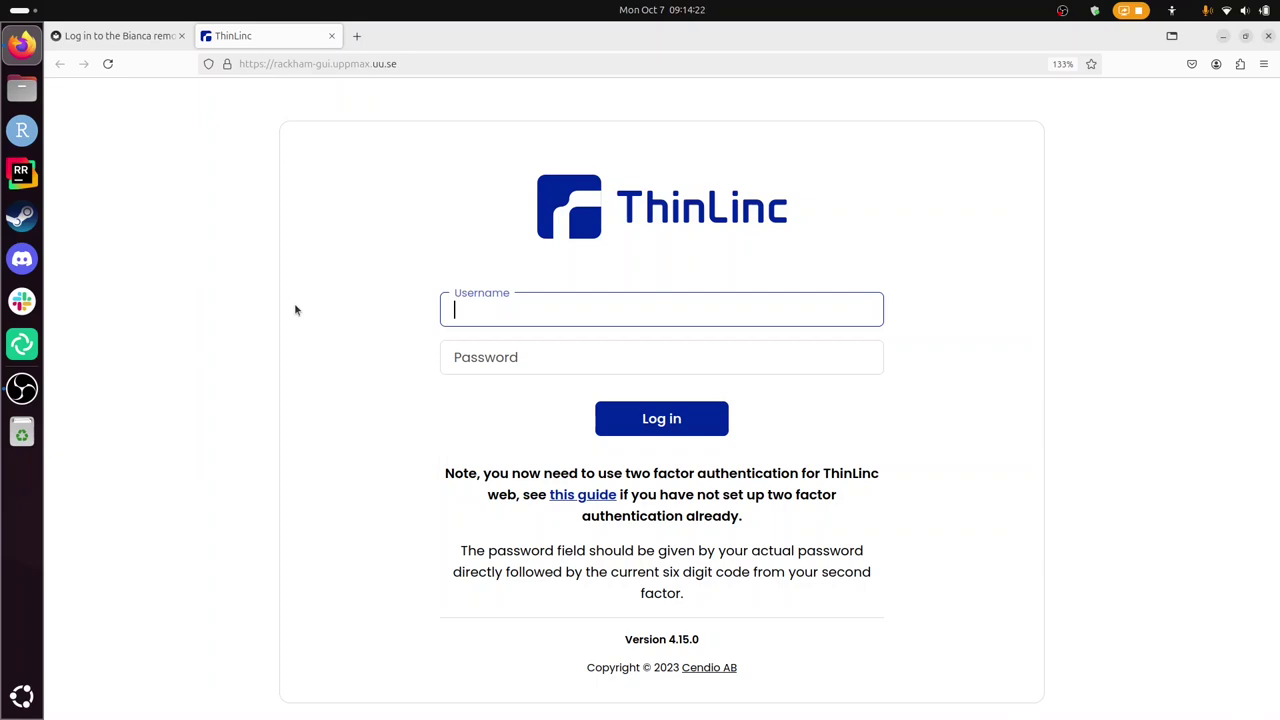
text(richel)
key(Tab)
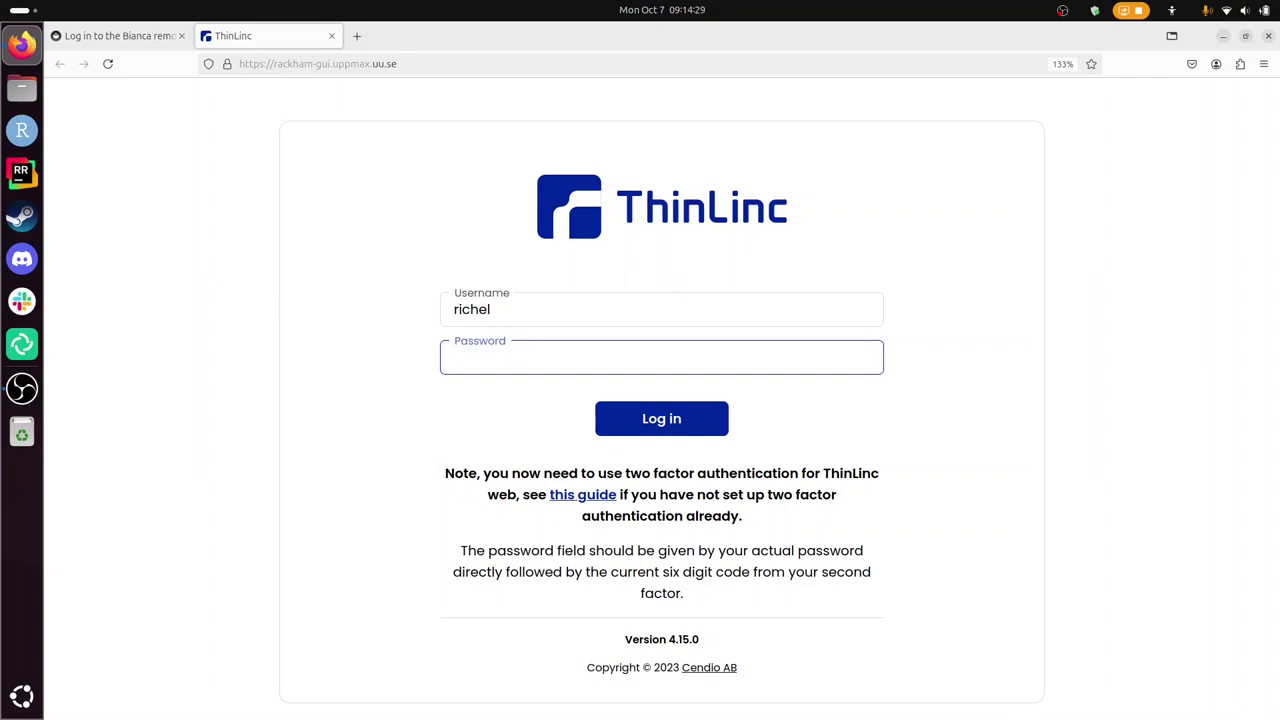
text(••••••)
text(•••••••)
text(••)
text(•••)
key(Return)
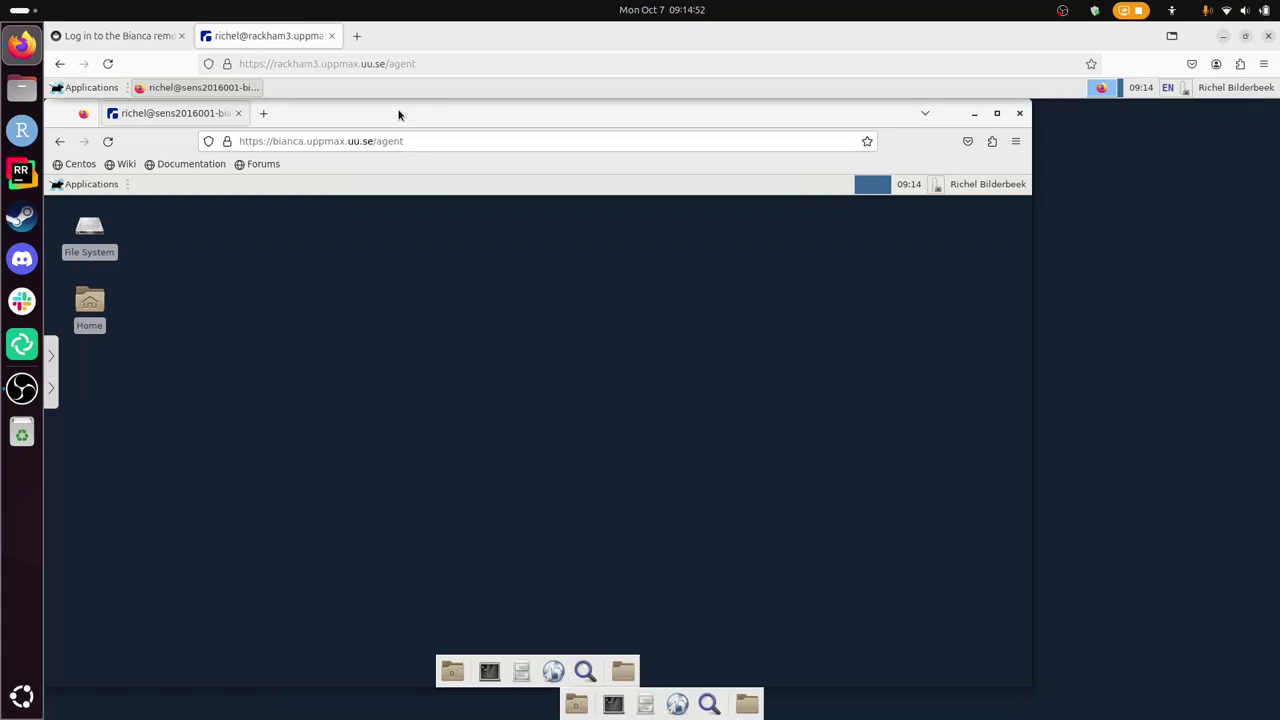
- Close the nested Bianca Firefox window on the Rackham desktop
click(1019, 113)
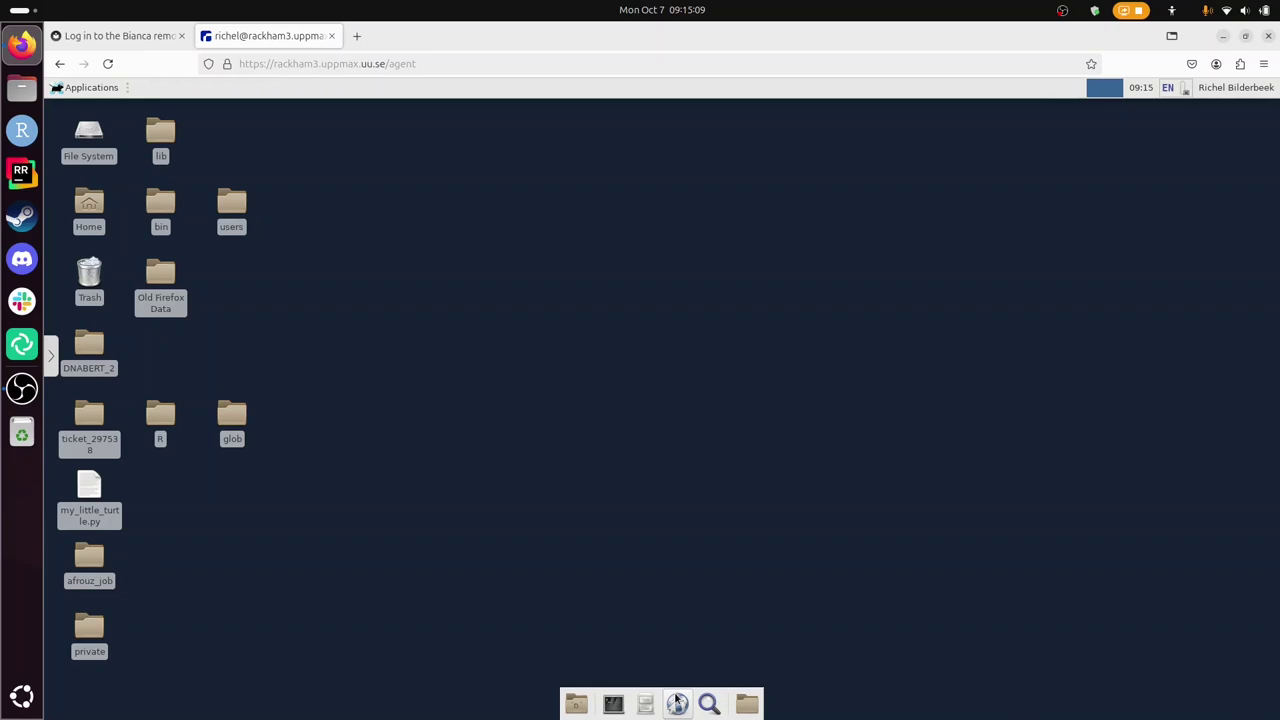
- Launch Firefox on the Rackham desktop and go to bianca.uppmax.uu.se
click(677, 703)
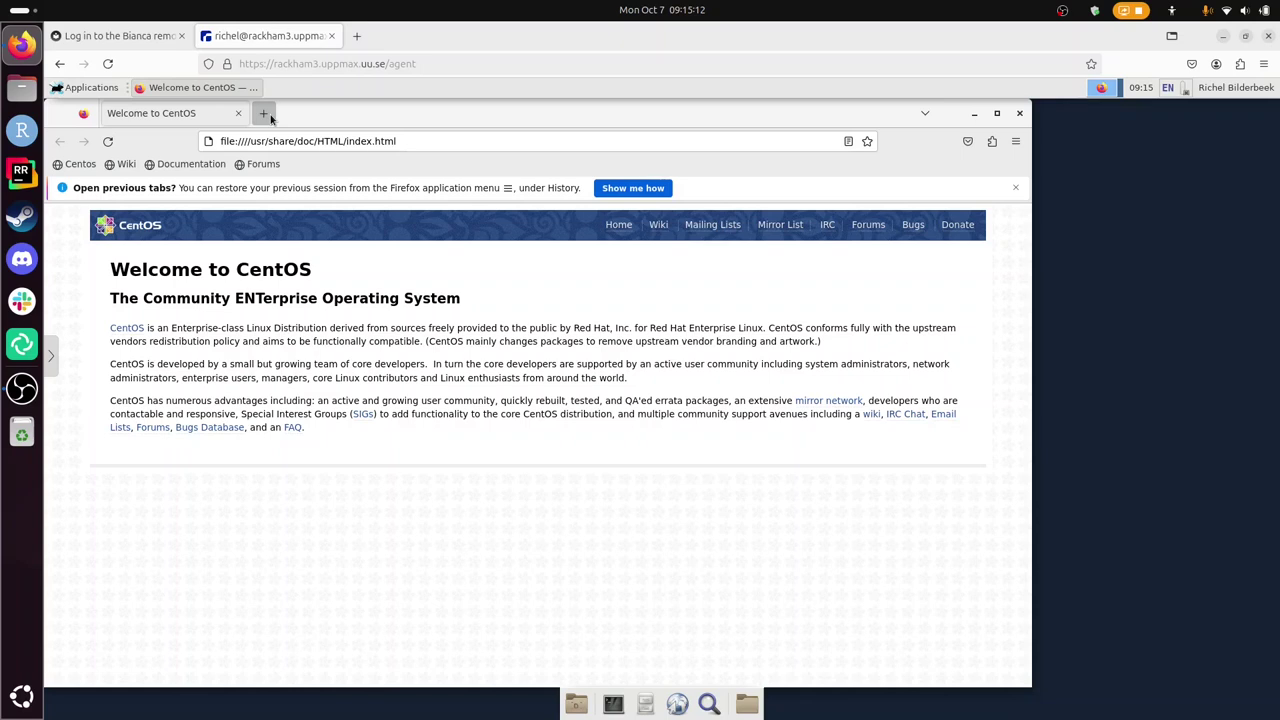
click(264, 113)
text(b)
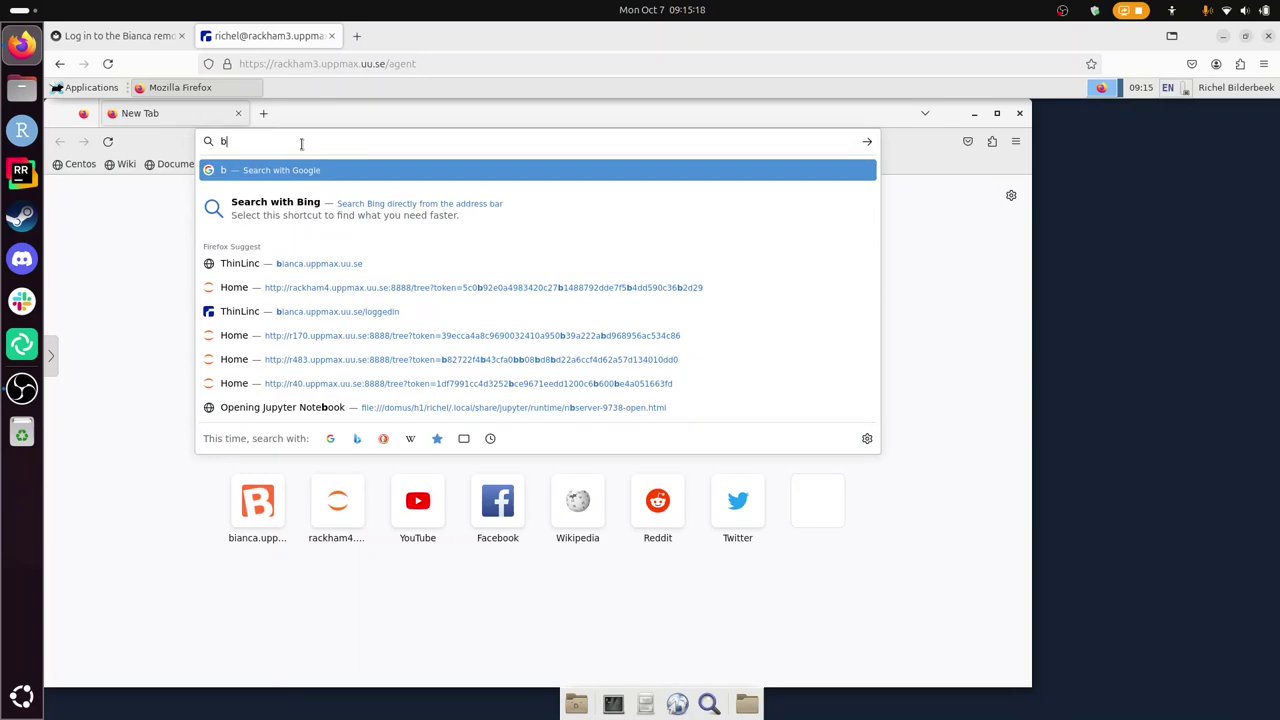
click(314, 263)
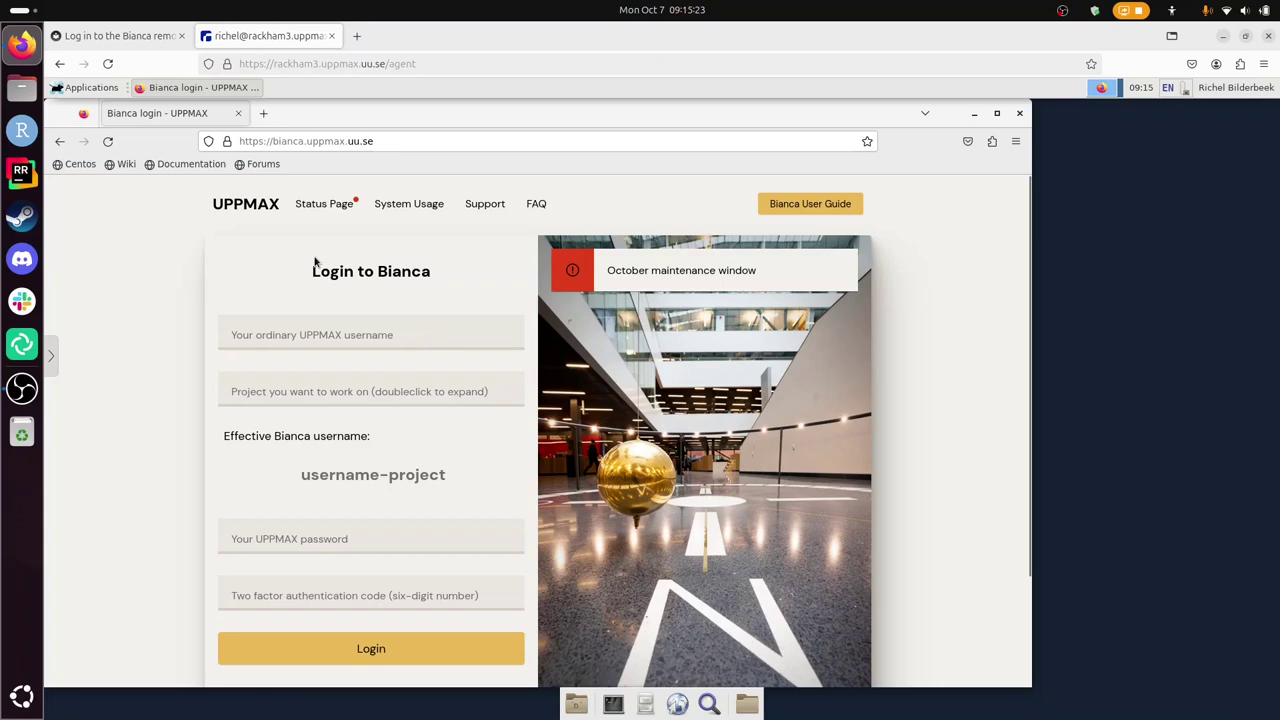
- Enter the UPPMAX username, project sens2016001 and the pasted password in the Bianca login form
click(313, 334)
text(richel)
key(Tab)
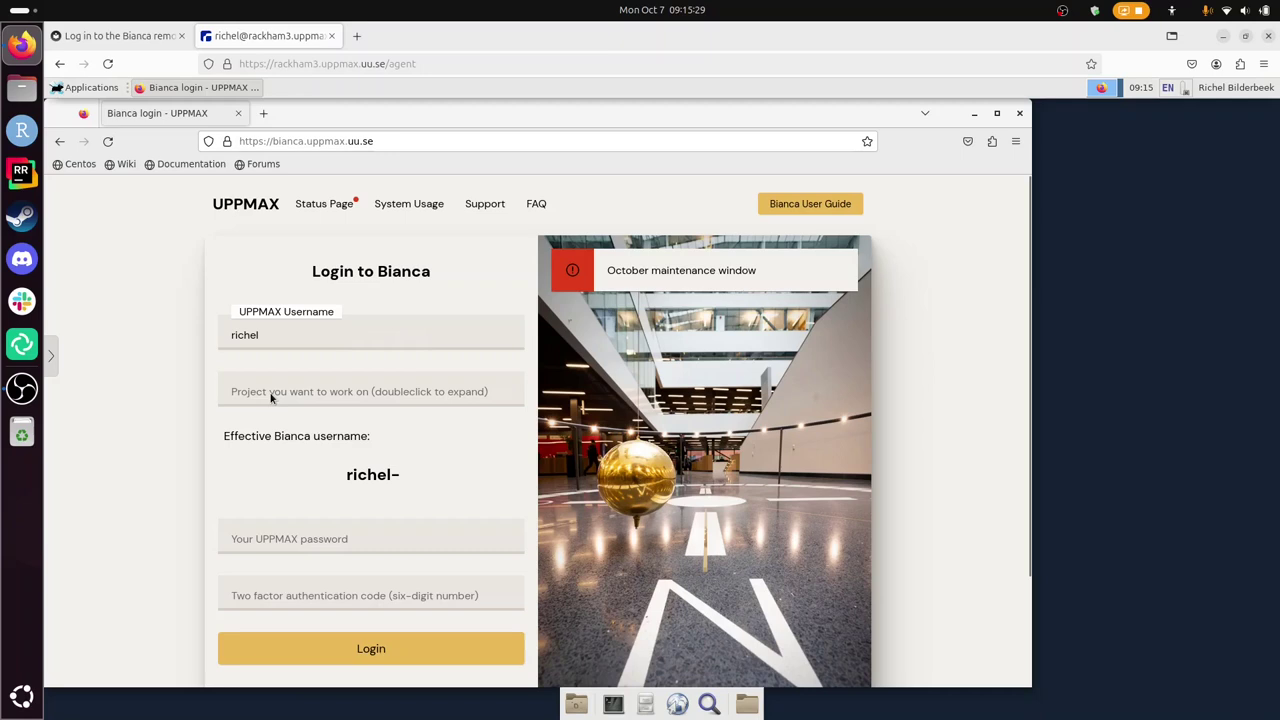
click(262, 540)
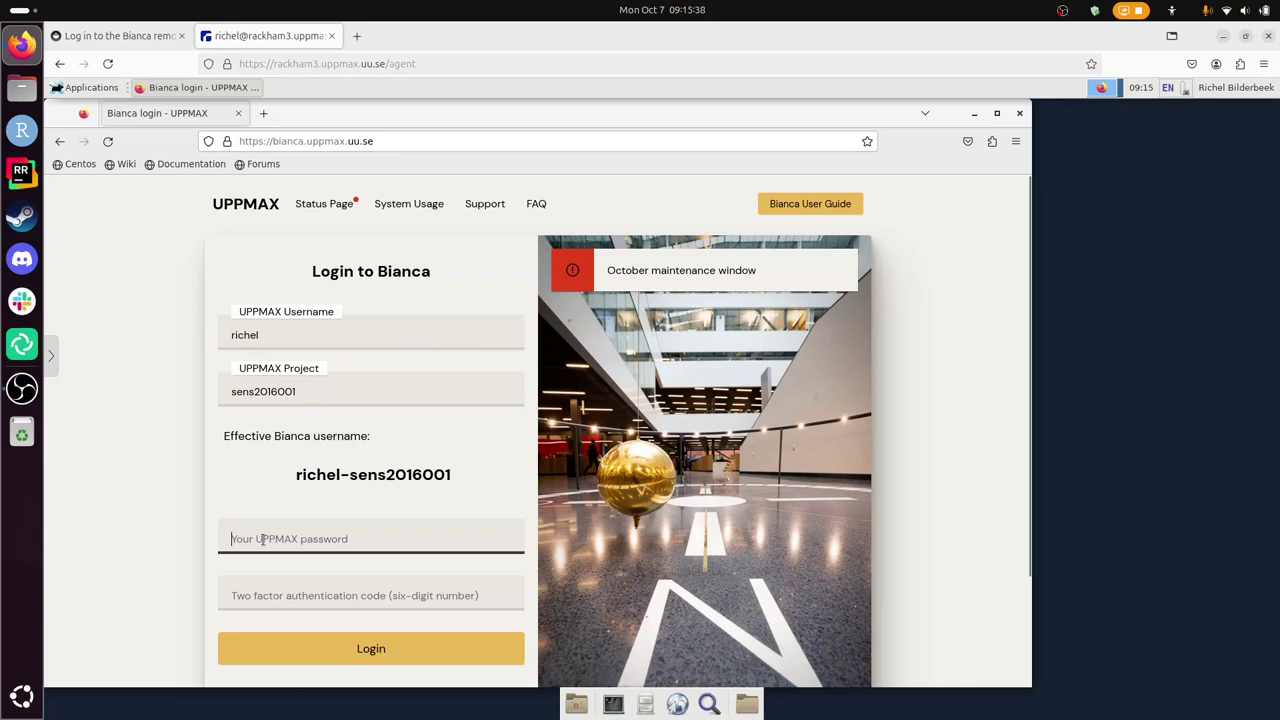
key(ctrl+v)
key(Tab)
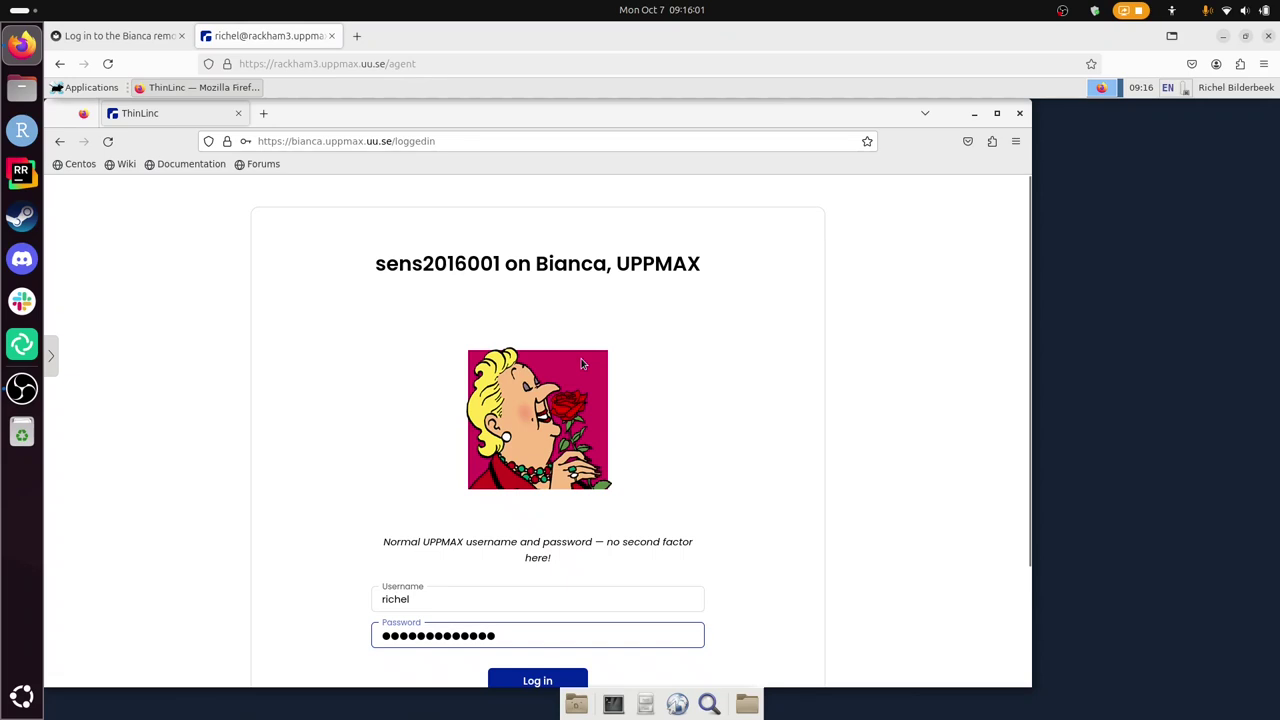
click(426, 141)
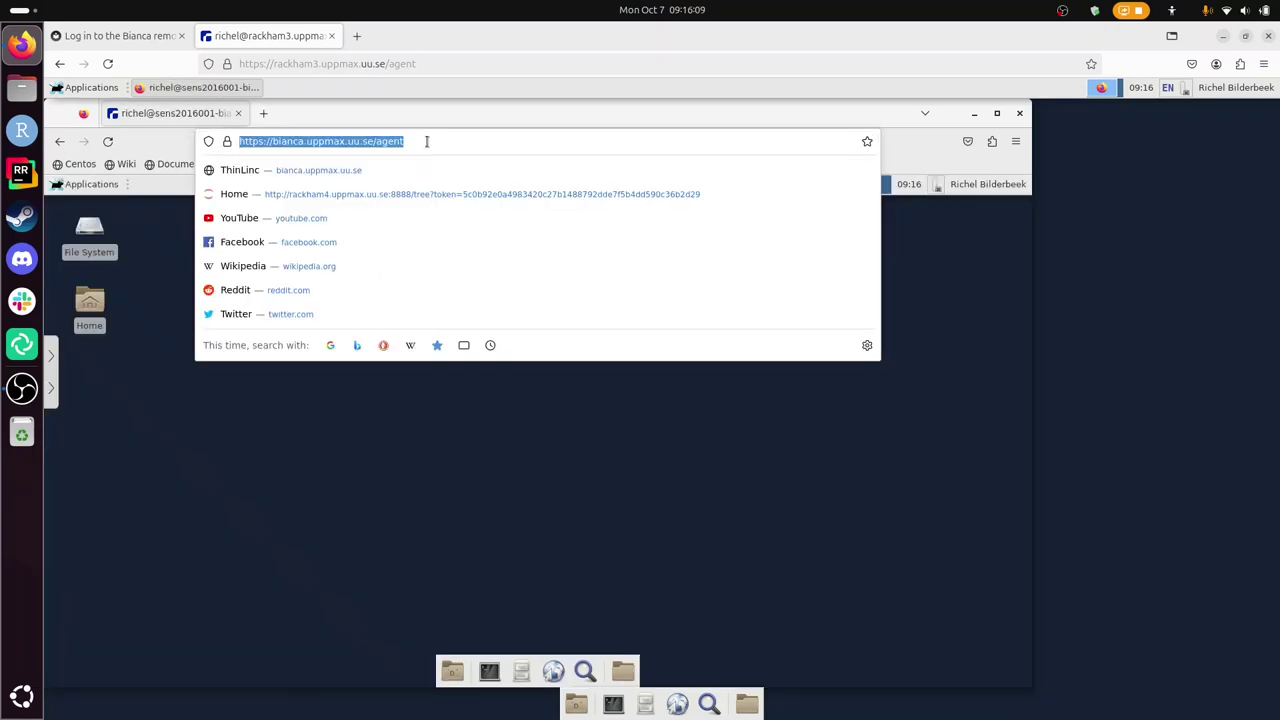
- Close the address bar suggestion list over the Bianca desktop
click(358, 224)
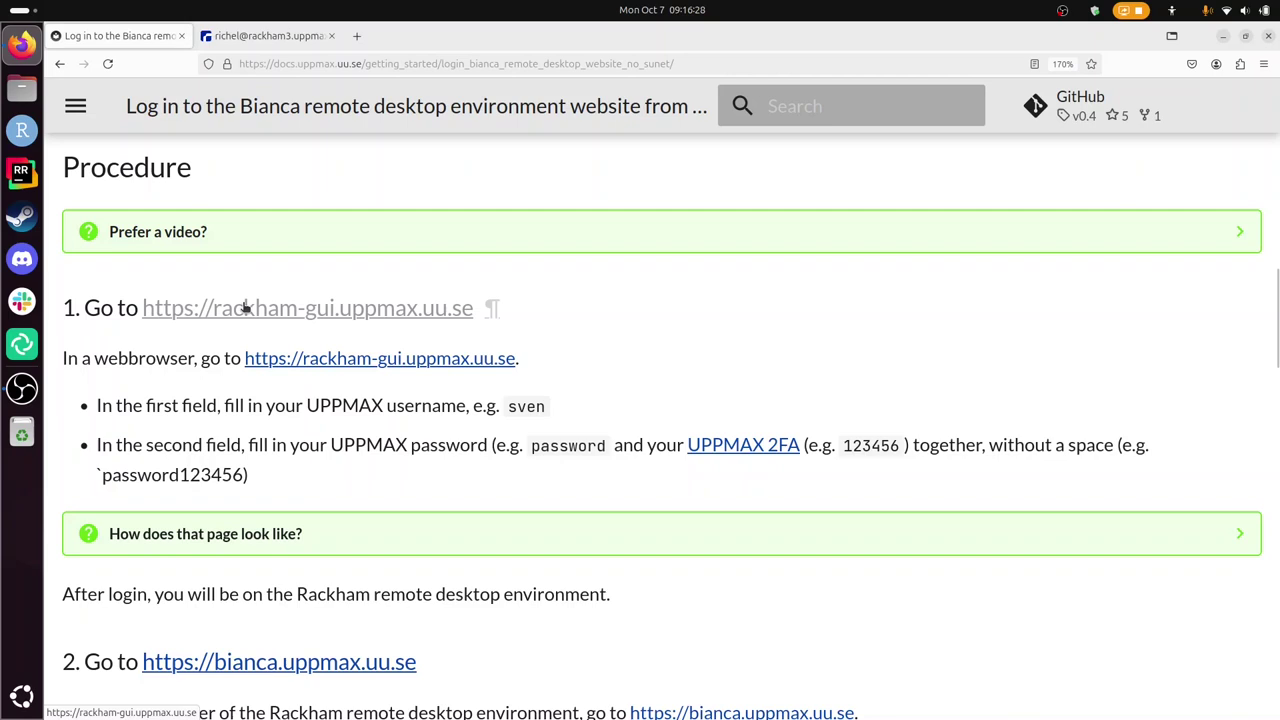
- Scroll the guide down to steps 5–6 and the login node advice
scroll(270, 330, down, 10)
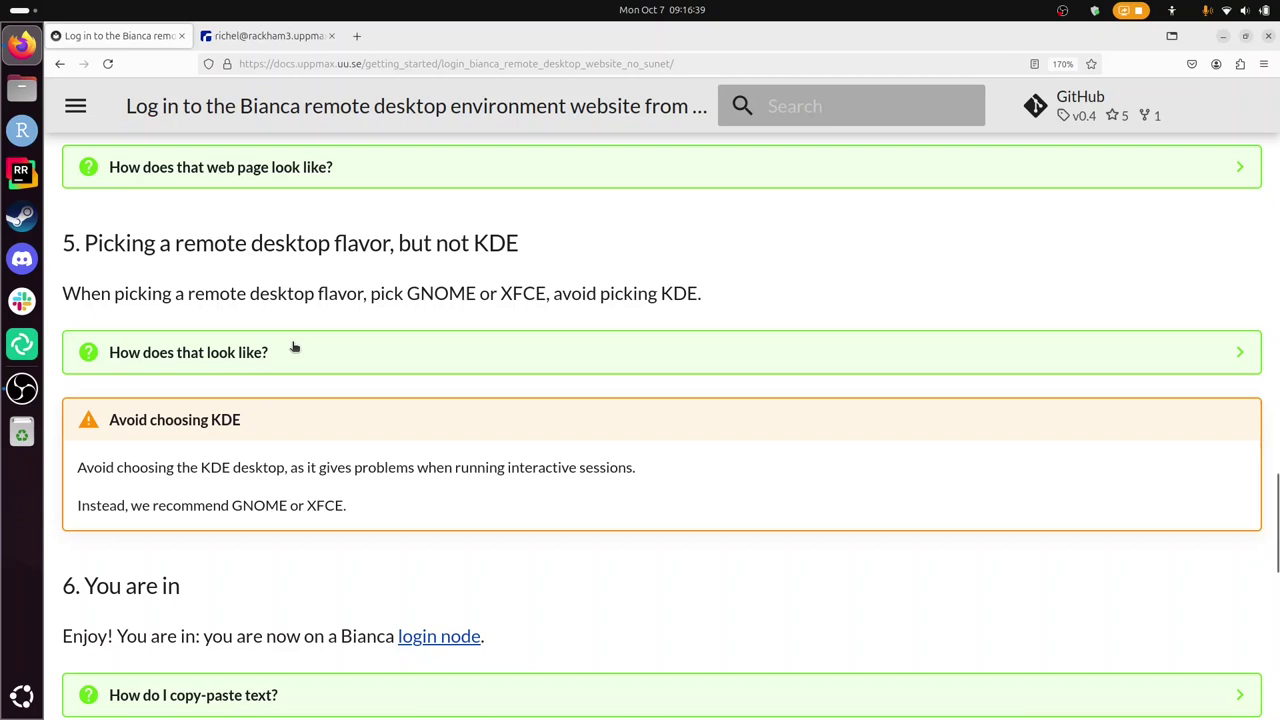
scroll(294, 347, down, 4)
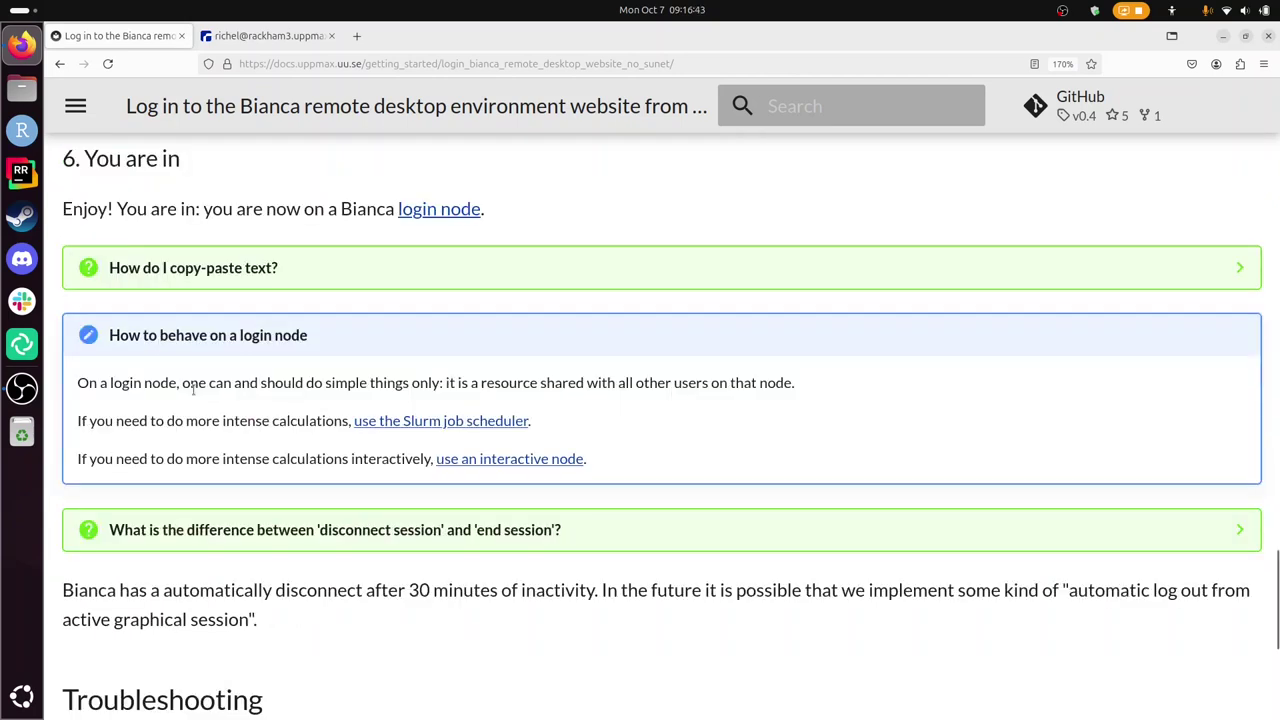